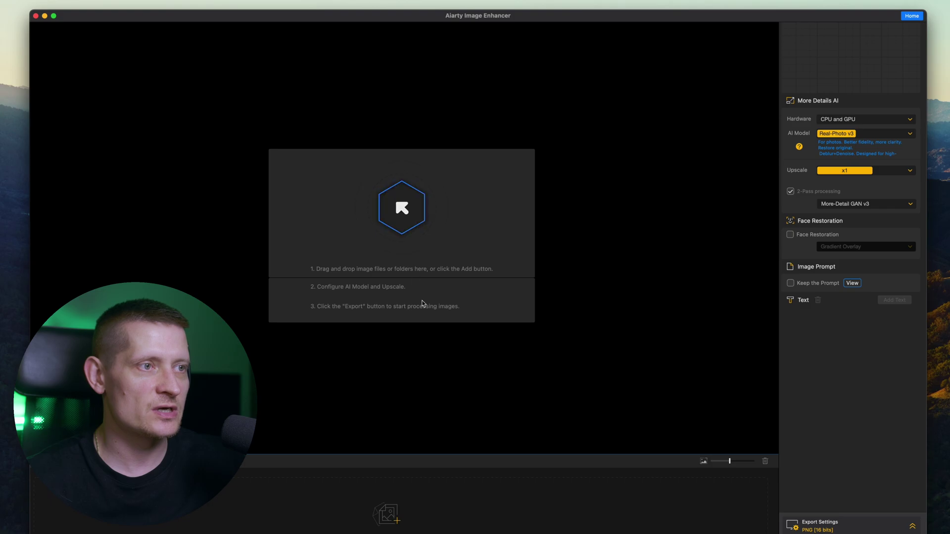
# Step: Preview aigc-woman-detail.jpg in Finder, then drag it into the enhancer to import it
pyautogui.press('super+Tab')
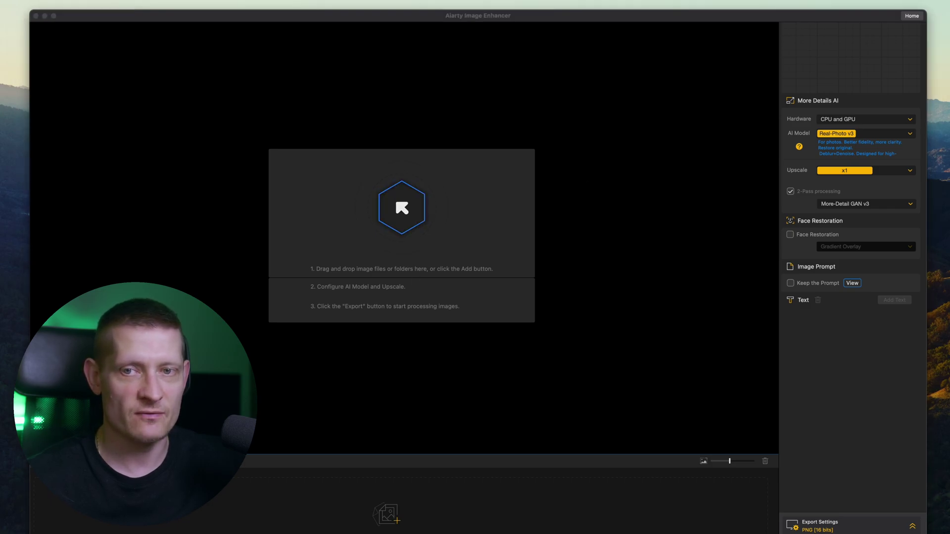
pyautogui.press('space')
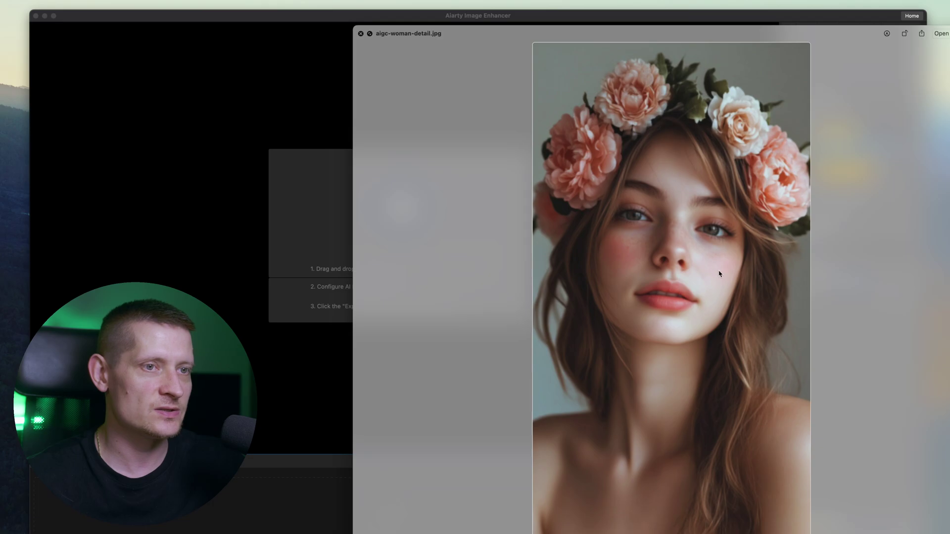
pyautogui.press('space')
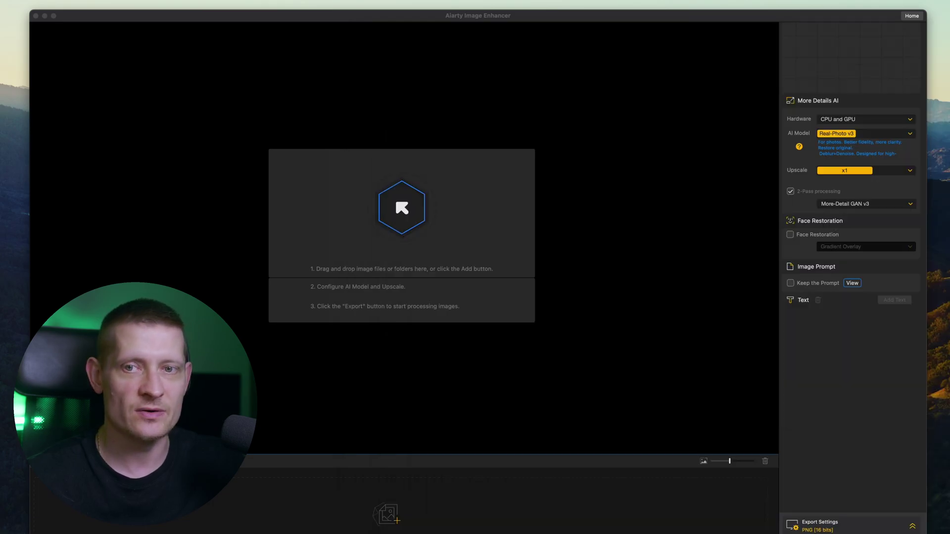
pyautogui.moveTo(406, 194); pyautogui.dragTo(404, 191)
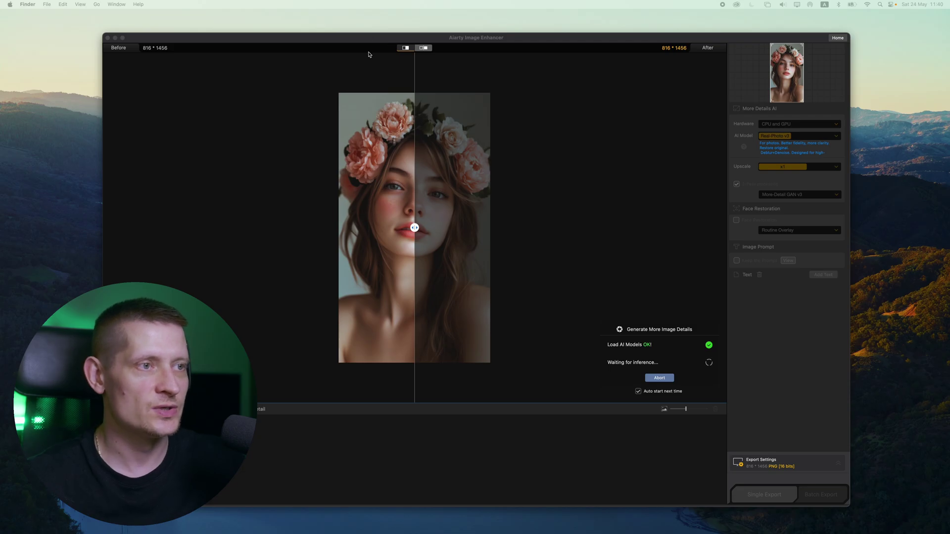
pyautogui.scroll(5, 419, 201)
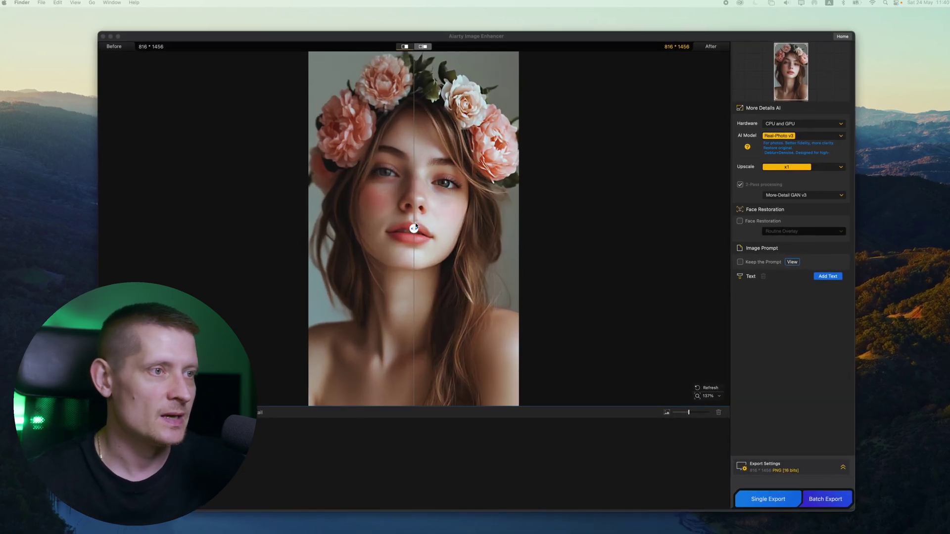
pyautogui.scroll(-2, 416, 205)
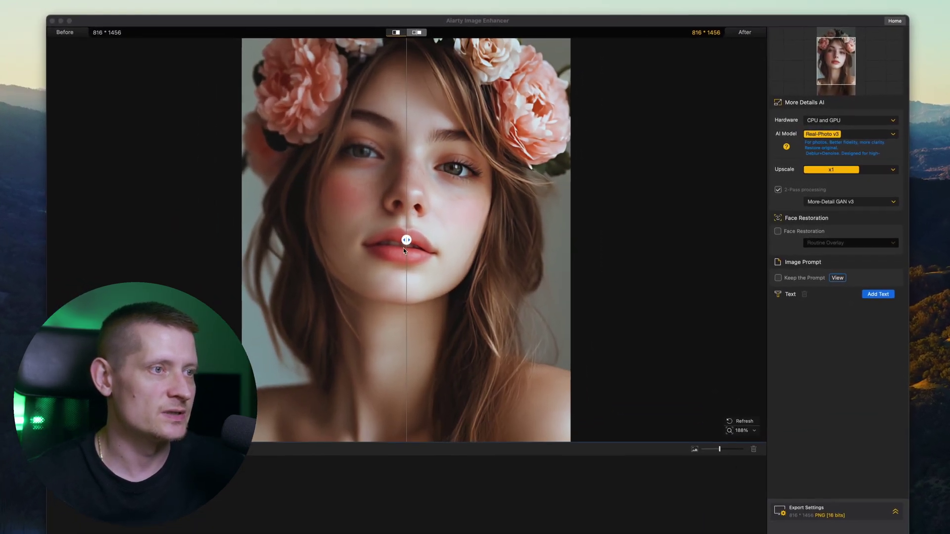
pyautogui.moveTo(405, 242); pyautogui.dragTo(587, 243)
pyautogui.scroll(3, 545, 242)
pyautogui.scroll(-2, 564, 244)
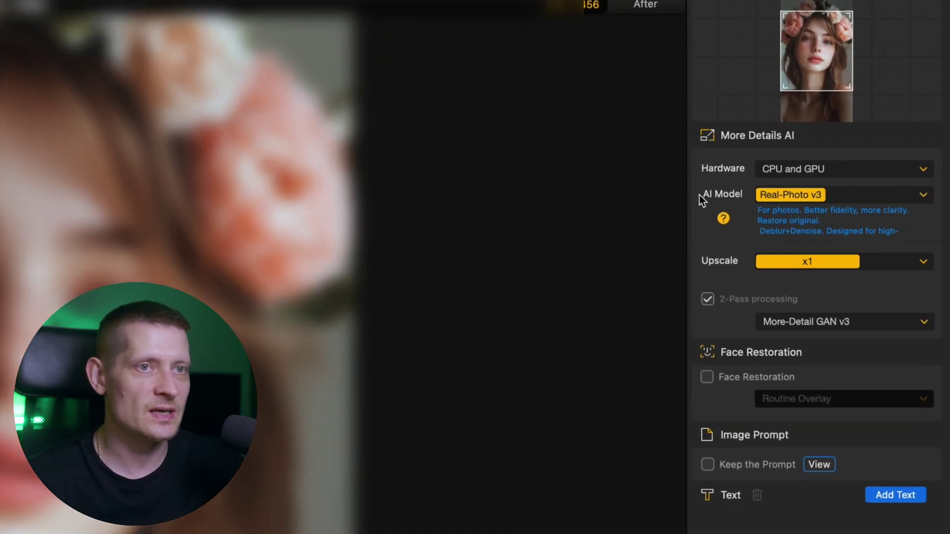
# Step: Switch to the More-Detail GAN v3 model and sweep the before/after divider across the face
pyautogui.click(791, 195)
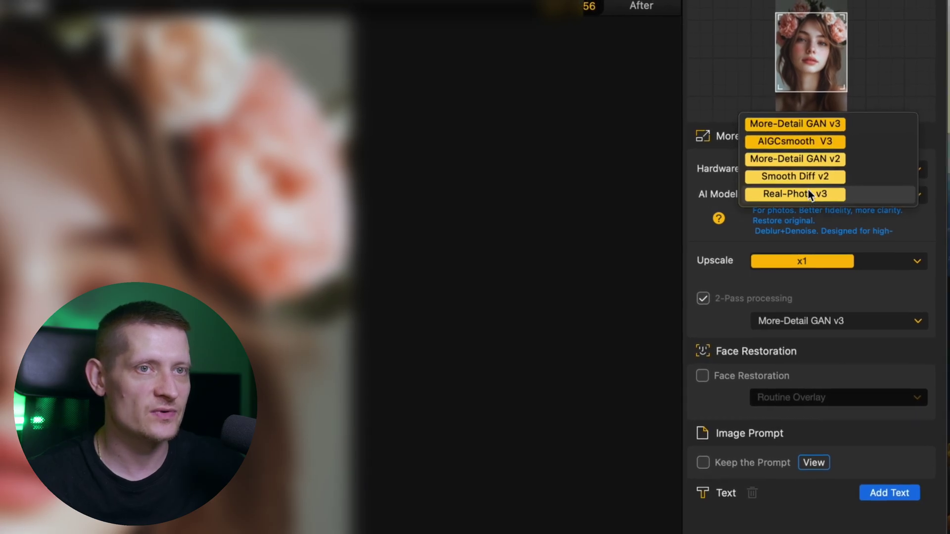
pyautogui.click(792, 125)
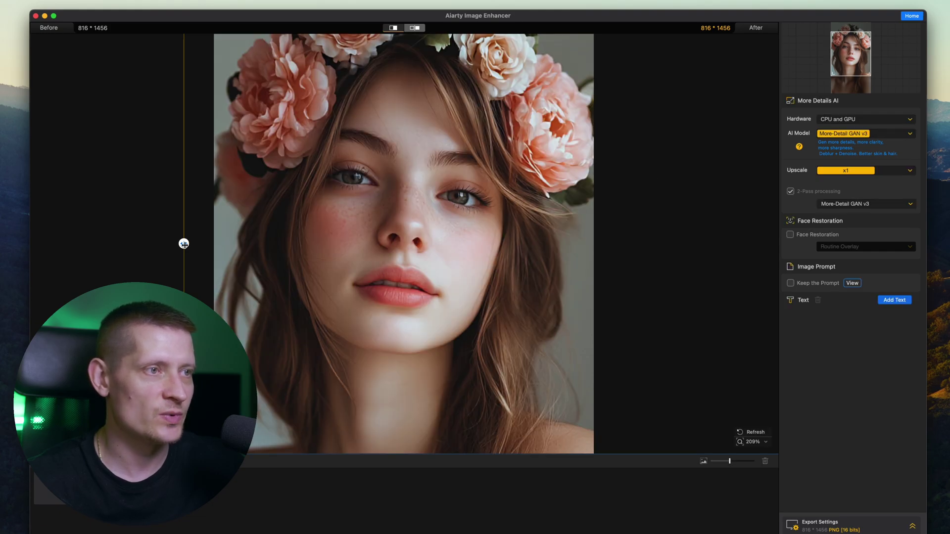
pyautogui.moveTo(394, 244); pyautogui.dragTo(577, 247)
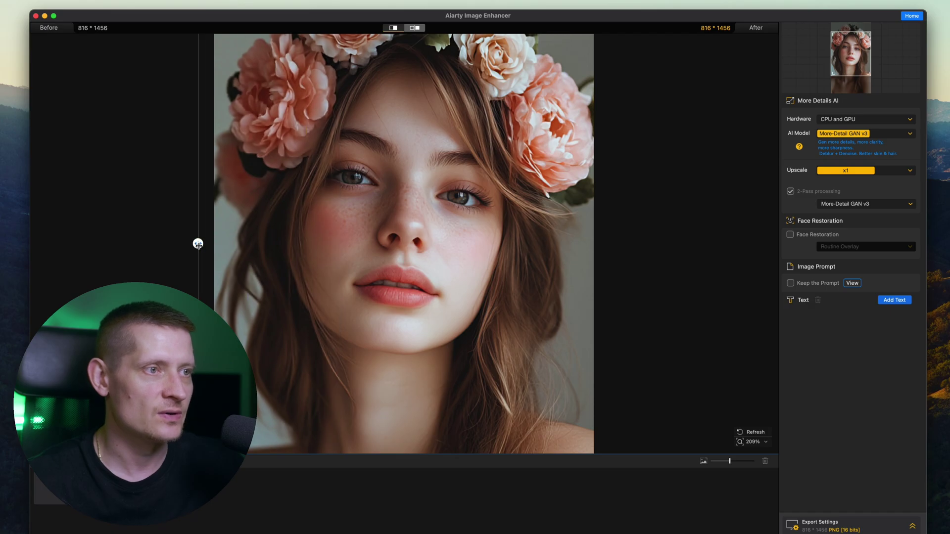
pyautogui.moveTo(326, 250); pyautogui.dragTo(413, 250)
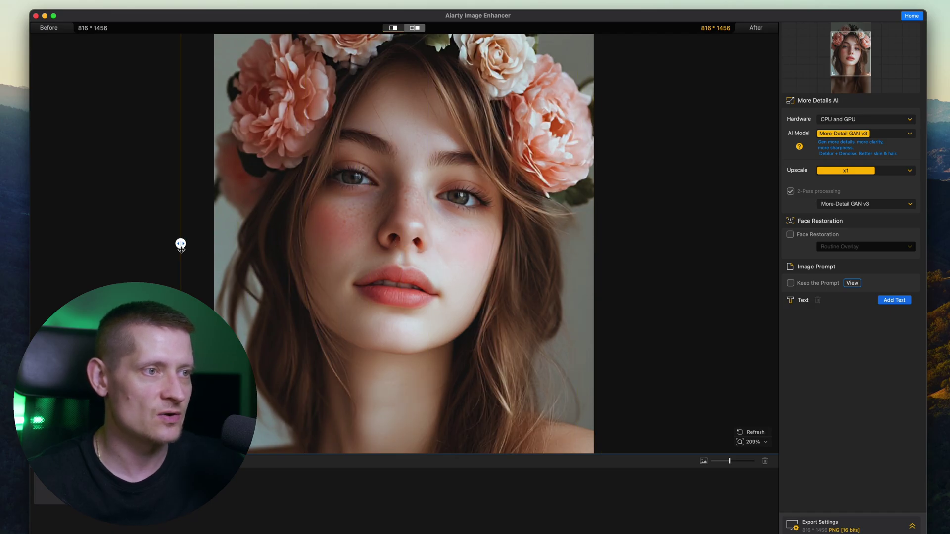
pyautogui.click(889, 173)
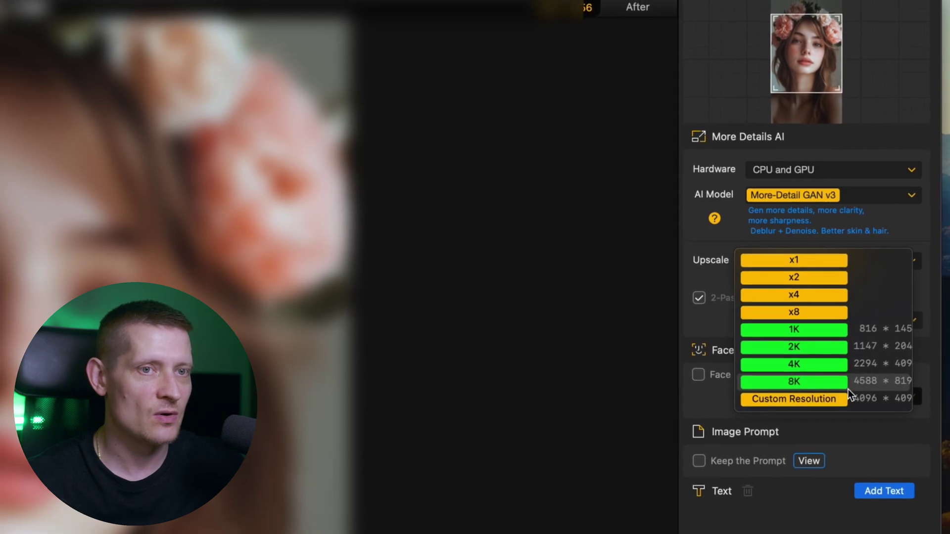
# Step: Choose the 8K upscale for a 4588 × 8192 output and compare against the original
pyautogui.click(841, 383)
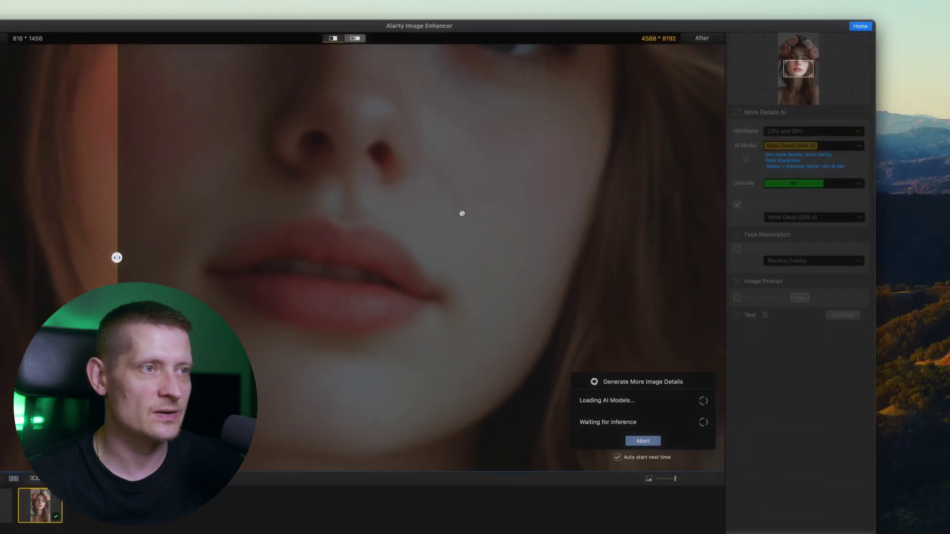
pyautogui.scroll(5, 461, 213)
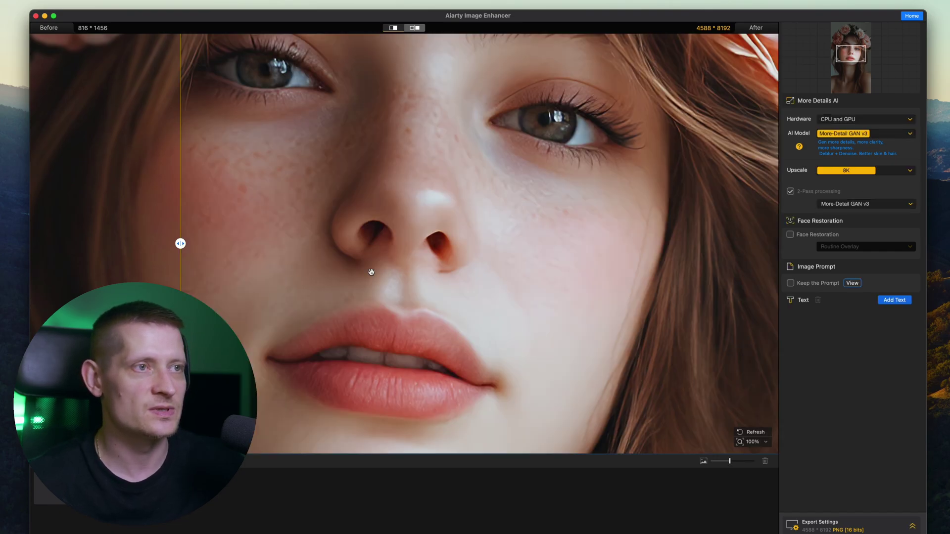
pyautogui.moveTo(220, 244); pyautogui.dragTo(378, 249)
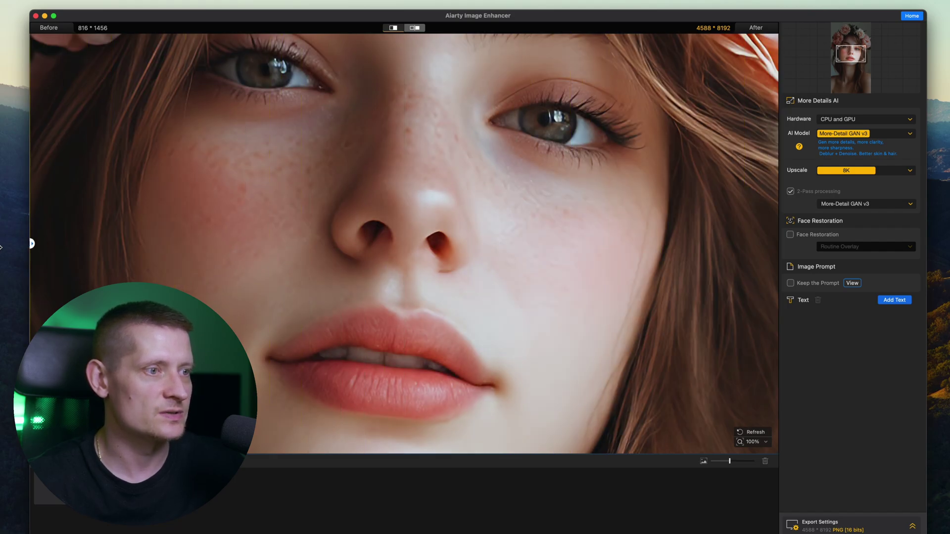
pyautogui.scroll(-5, 583, 251)
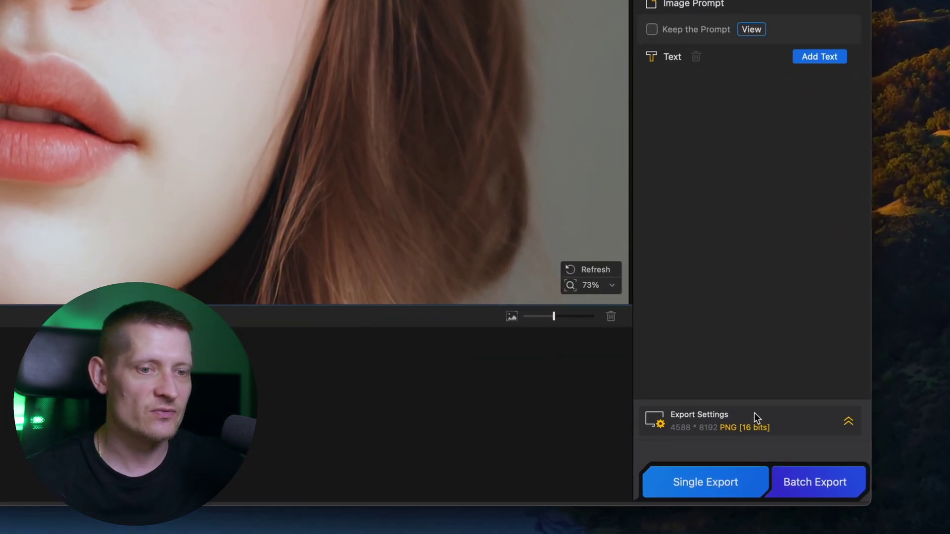
# Step: Keep Export Settings at PNG [16 bits], 300 DPI and compression level 9
pyautogui.click(754, 415)
pyautogui.click(710, 318)
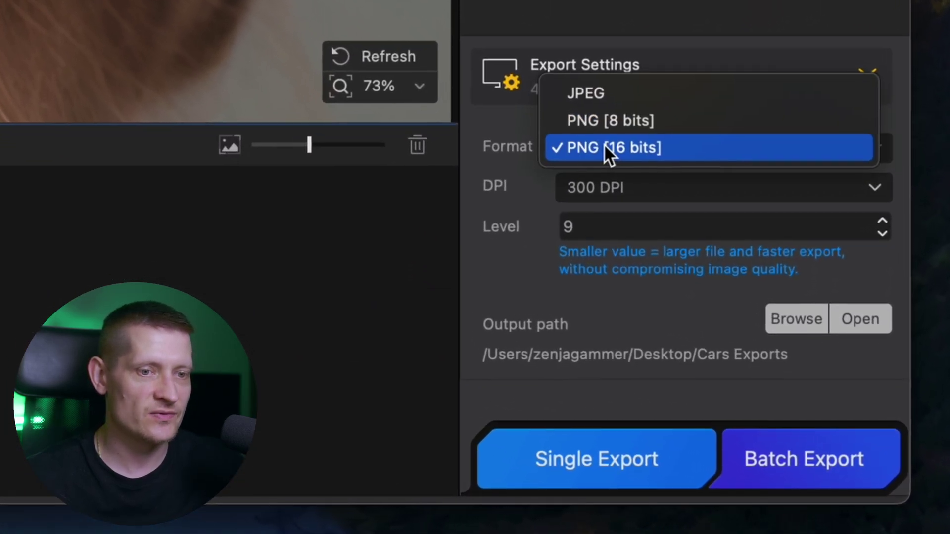
pyautogui.click(583, 185)
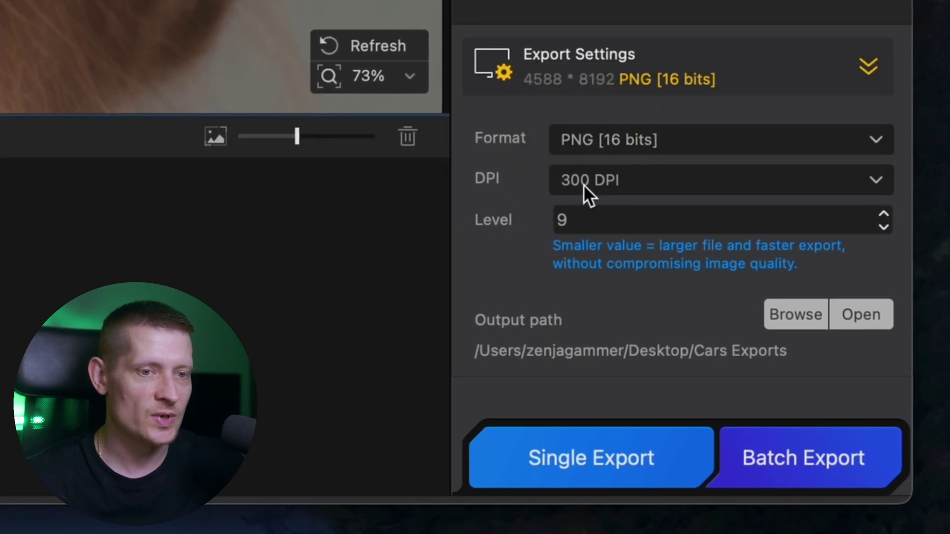
pyautogui.click(586, 182)
pyautogui.click(605, 220)
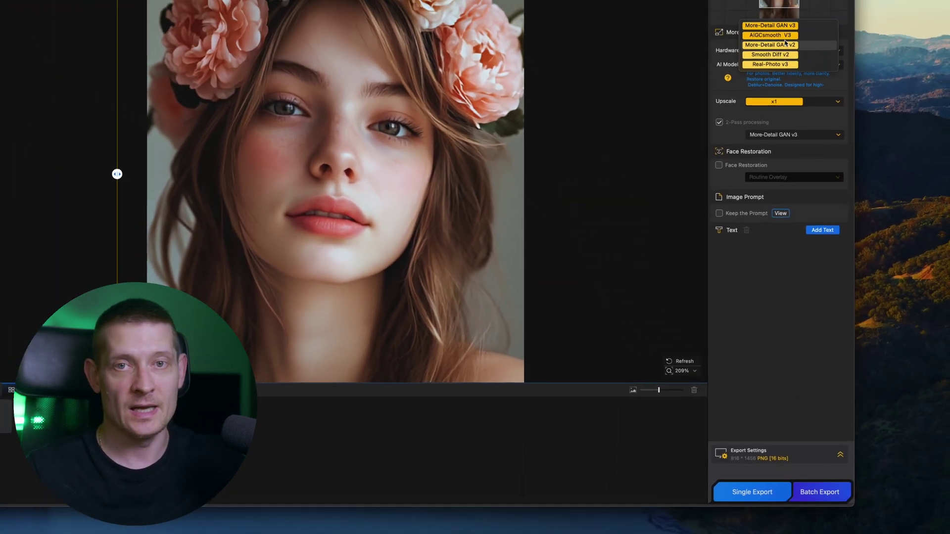
pyautogui.click(785, 45)
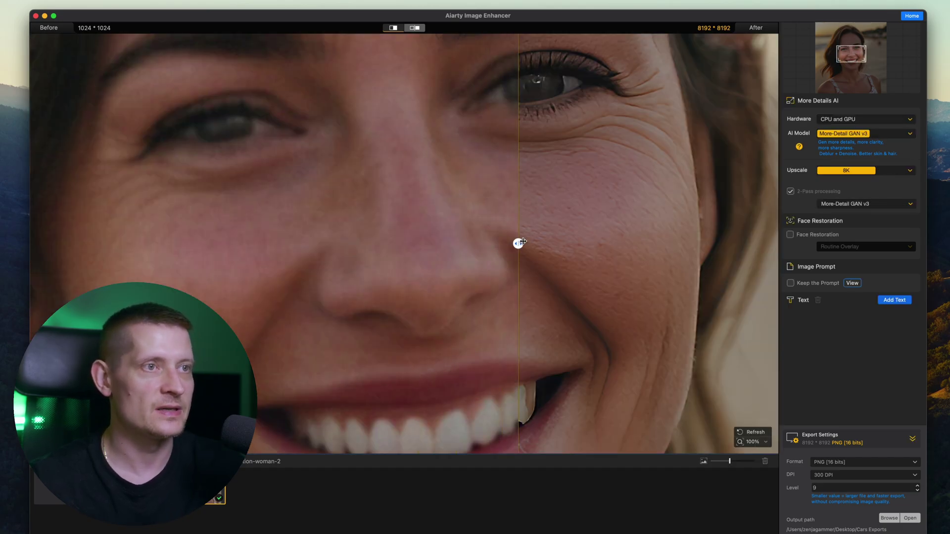
# Step: Compare the 8192 × 8192 beach portrait with its original using the divider and zoom
pyautogui.moveTo(518, 243); pyautogui.dragTo(585, 242)
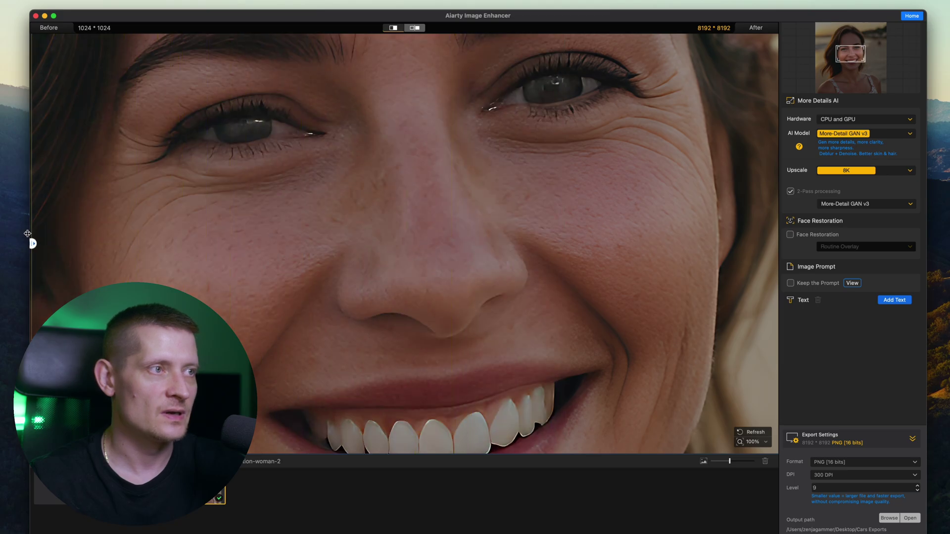
pyautogui.scroll(-10, 419, 286)
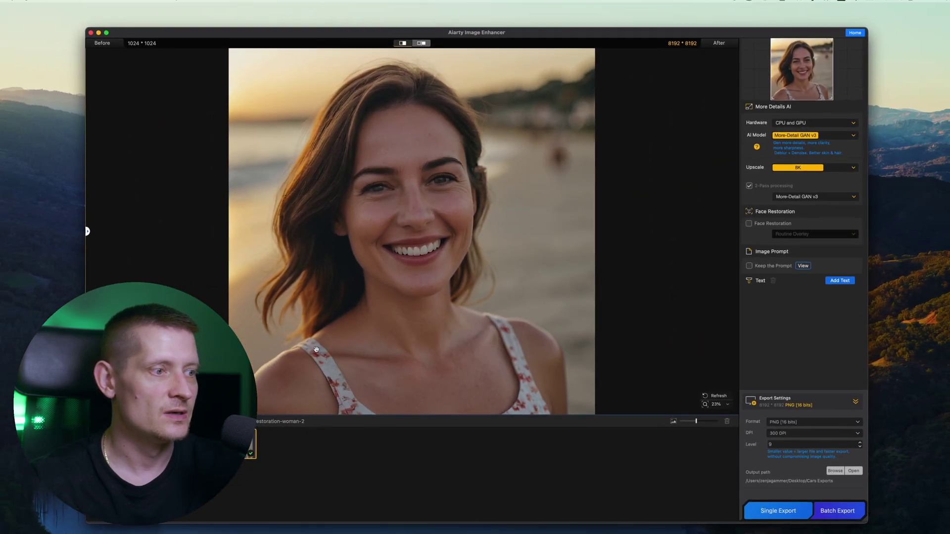
pyautogui.moveTo(101, 229); pyautogui.dragTo(337, 227)
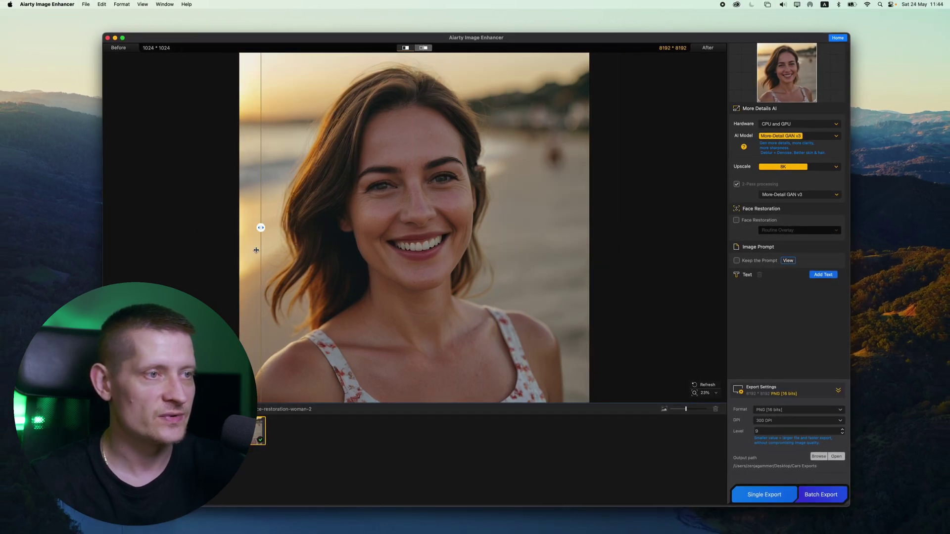
pyautogui.scroll(5, 443, 190)
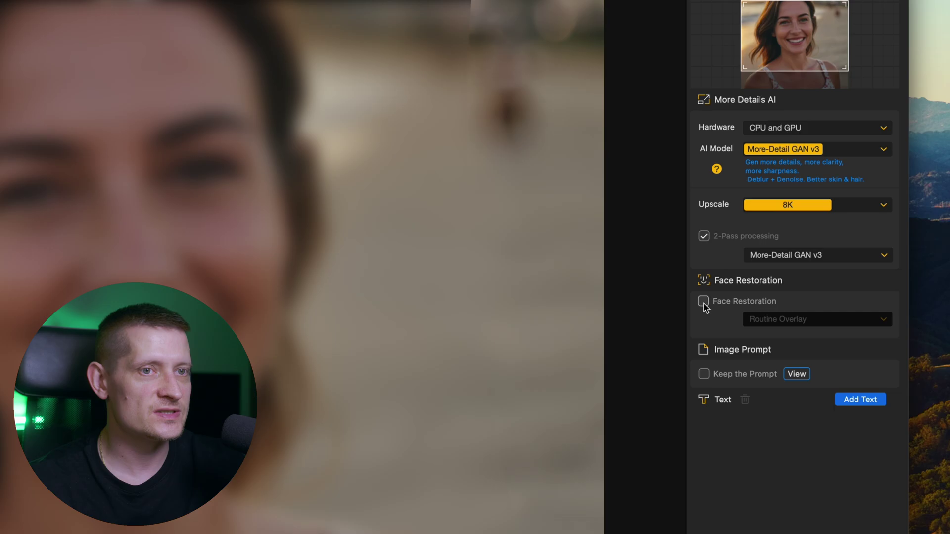
# Step: Enable Face Restoration with Routine Overlay and zoom in and out to inspect the face
pyautogui.click(703, 302)
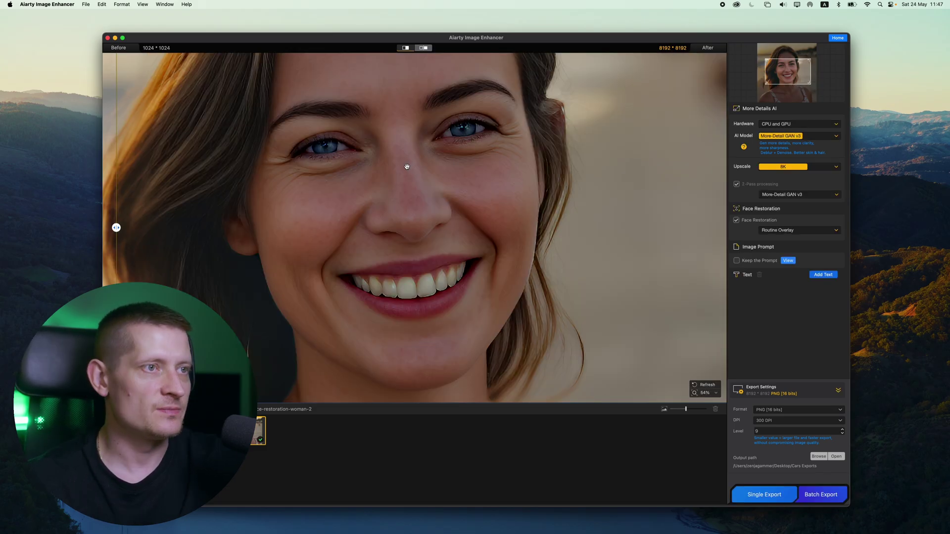
pyautogui.scroll(5, 407, 163)
pyautogui.scroll(-4, 457, 183)
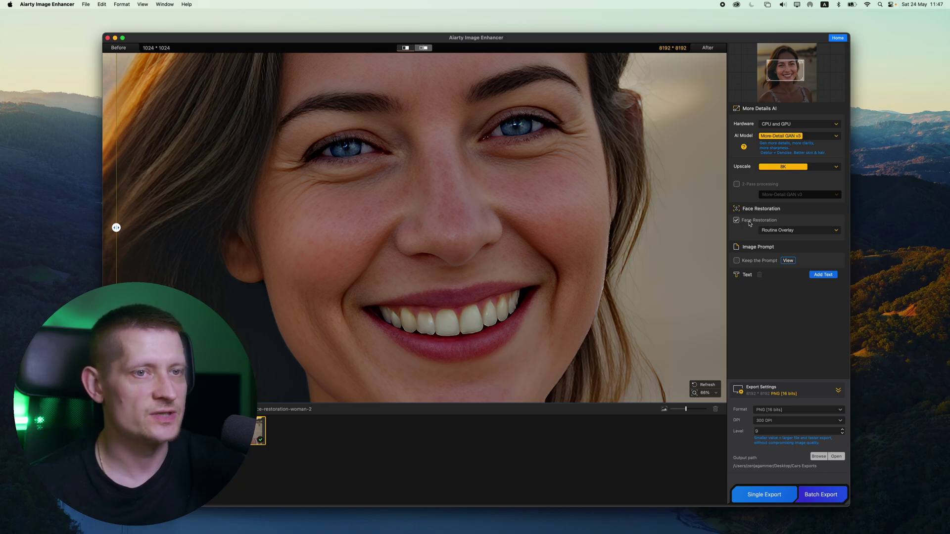
pyautogui.scroll(-4, 517, 235)
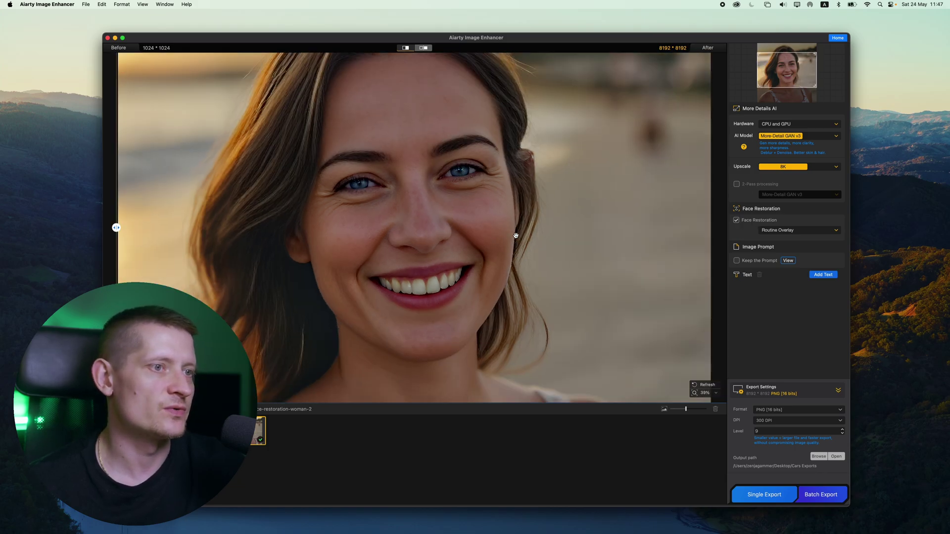
pyautogui.scroll(-3, 404, 204)
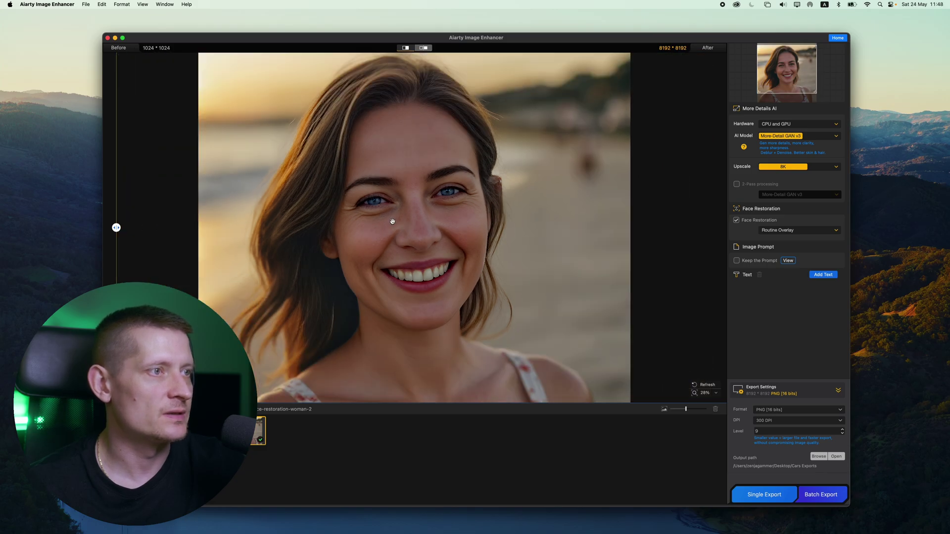
pyautogui.scroll(-2, 411, 231)
pyautogui.scroll(3, 394, 232)
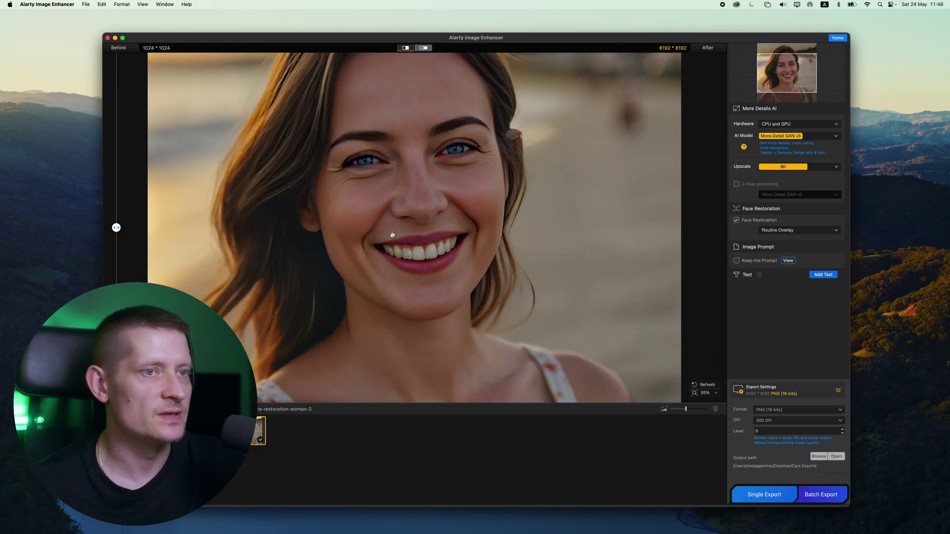
pyautogui.click(794, 168)
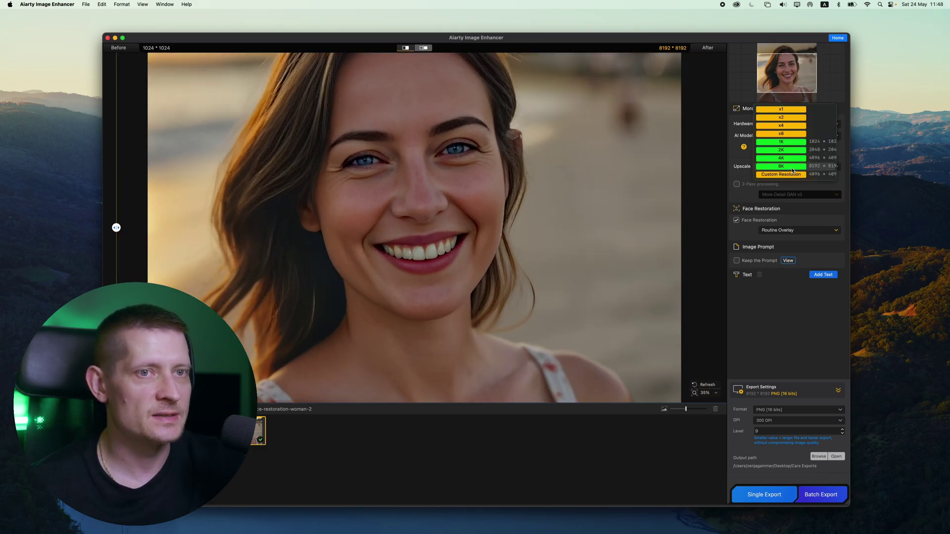